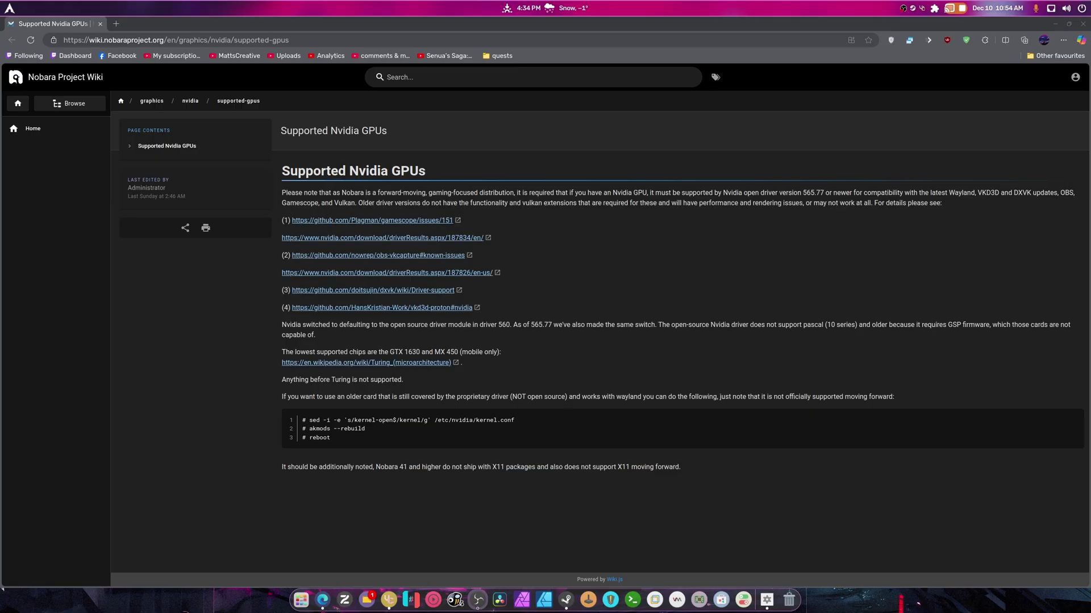
- Bring RuneScape to the front and rotate the camera around the Eternal magic trees
{"action": "left_click", "coordinate": [766, 600]}
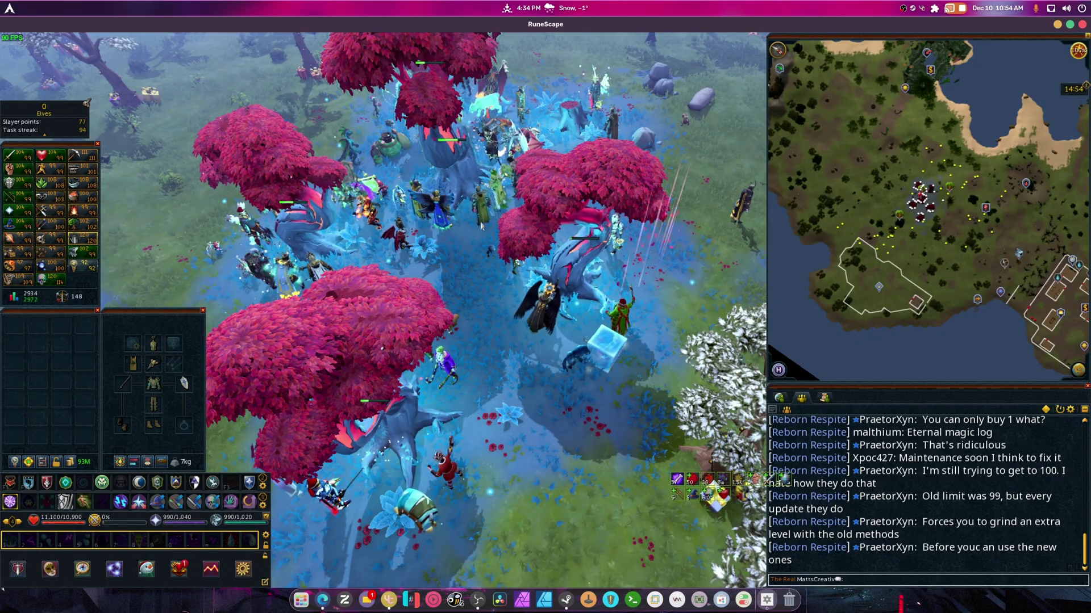
{"action": "key", "text": "Left"}
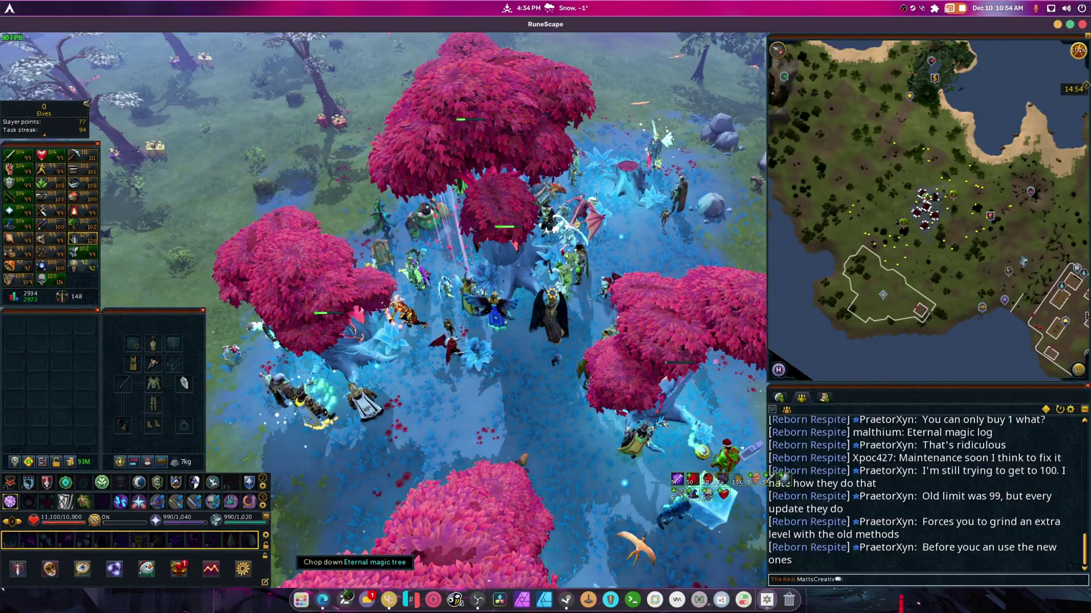
- Switch back to the Edge wiki page listing Supported Nvidia GPUs
{"action": "left_click", "coordinate": [323, 600]}
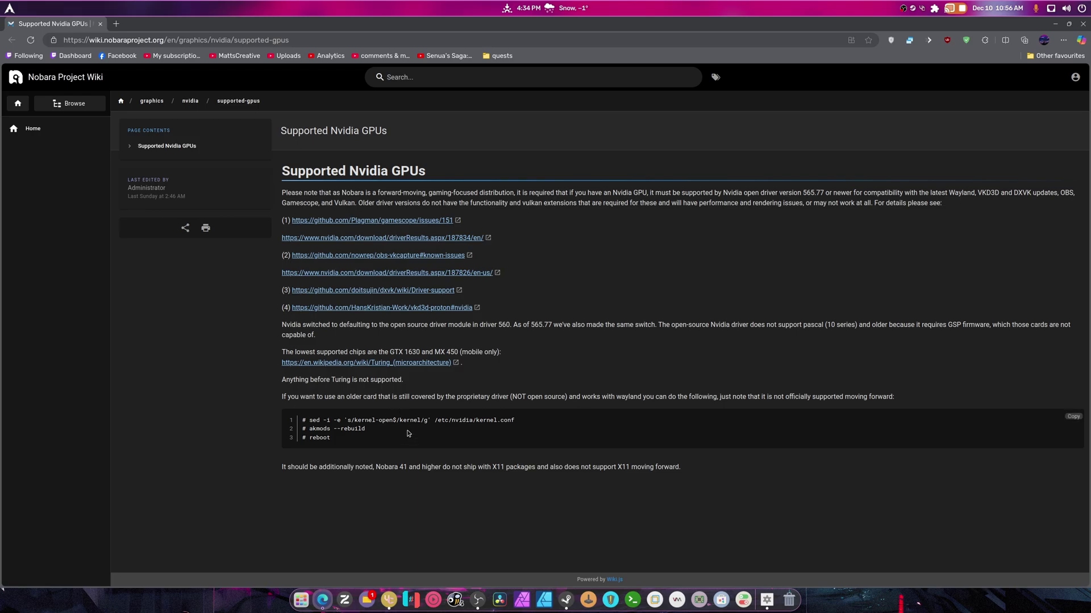
- Open a new terminal, tile it left of the wiki, and switch back from RuneScape
{"action": "left_click", "coordinate": [633, 598]}
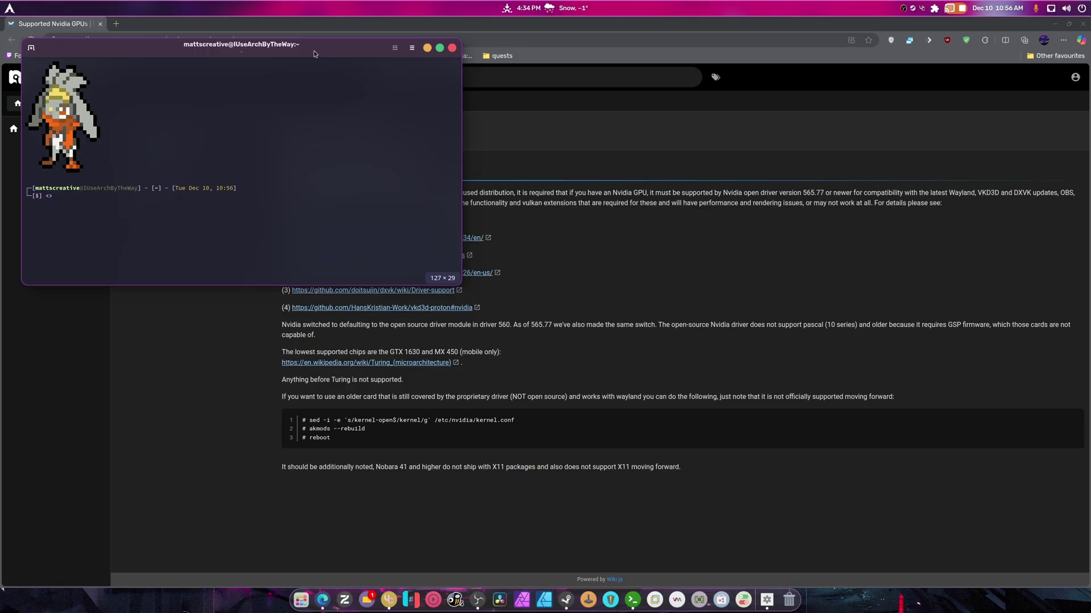
{"action": "mouse_move", "coordinate": [319, 58]}
{"action": "left_mouse_down"}
{"action": "mouse_move", "coordinate": [341, 92]}
{"action": "mouse_move", "coordinate": [13, 204]}
{"action": "left_mouse_up"}
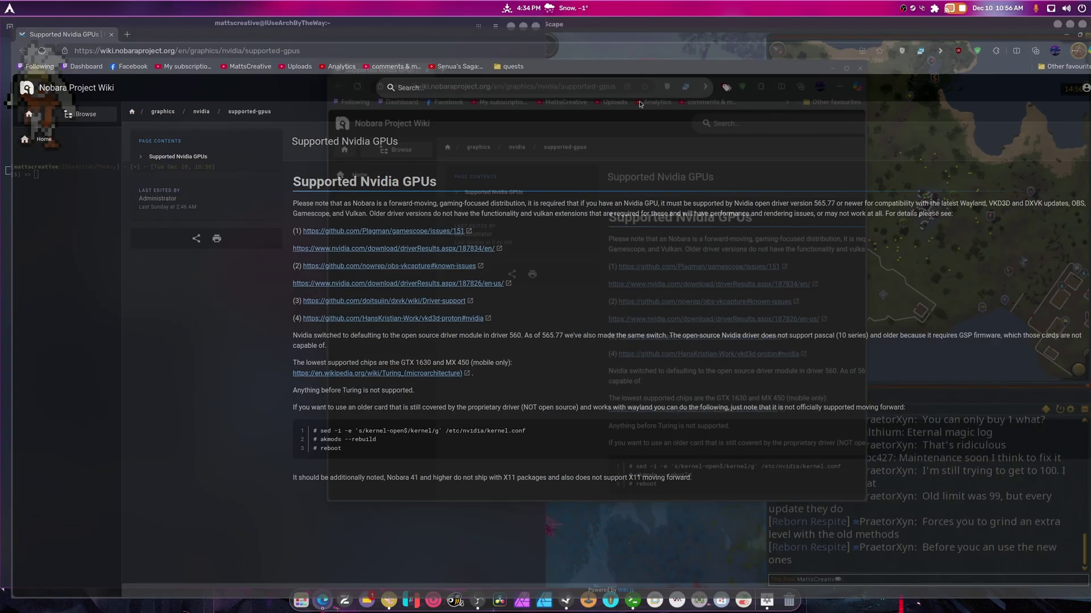
{"action": "left_click_drag", "start_coordinate": [597, 43], "coordinate": [1082, 171]}
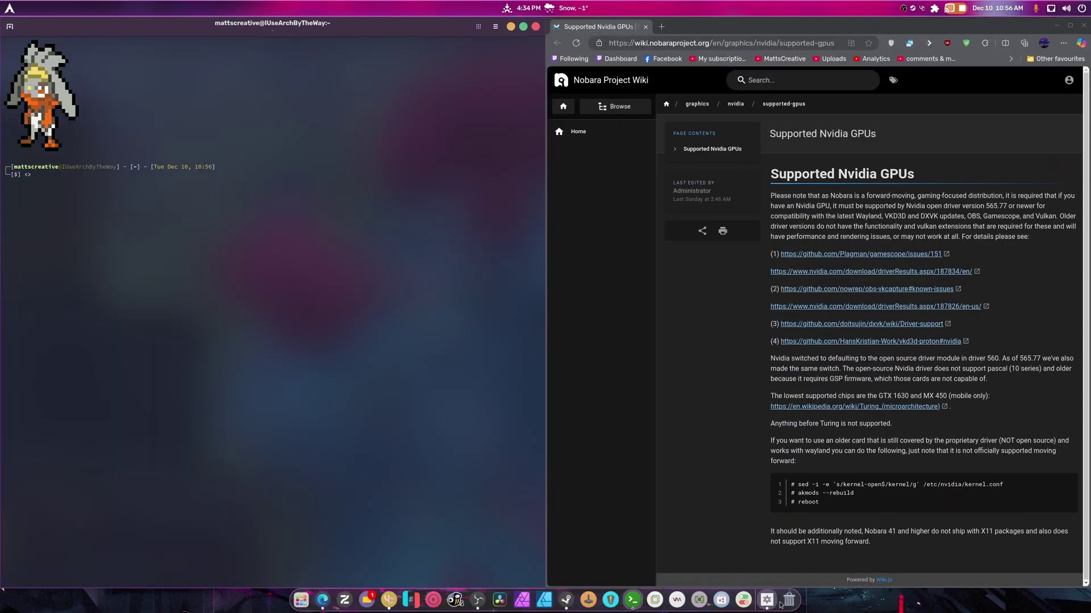
{"action": "left_click", "coordinate": [766, 600]}
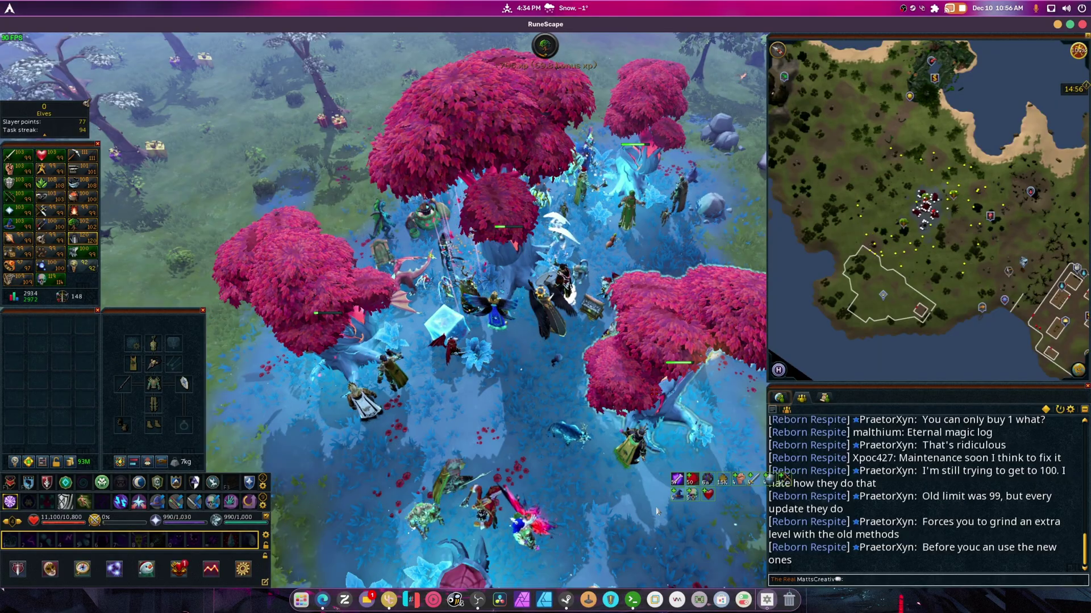
{"action": "scroll", "coordinate": [687, 570], "scroll_direction": "up", "scroll_amount": 3}
{"action": "key", "text": "alt+Tab"}
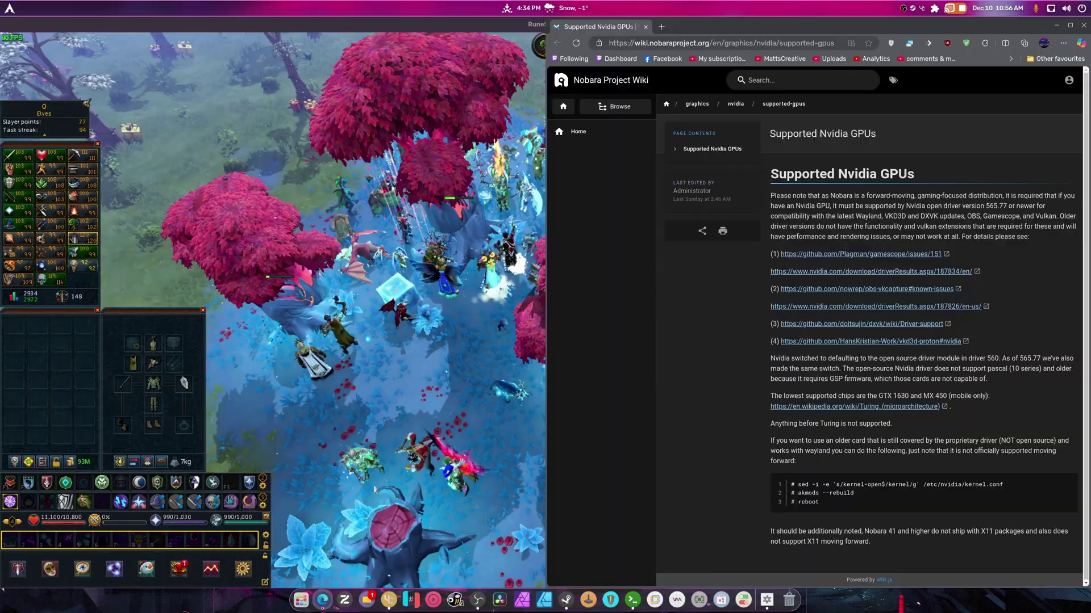
{"action": "key", "text": "alt+Tab"}
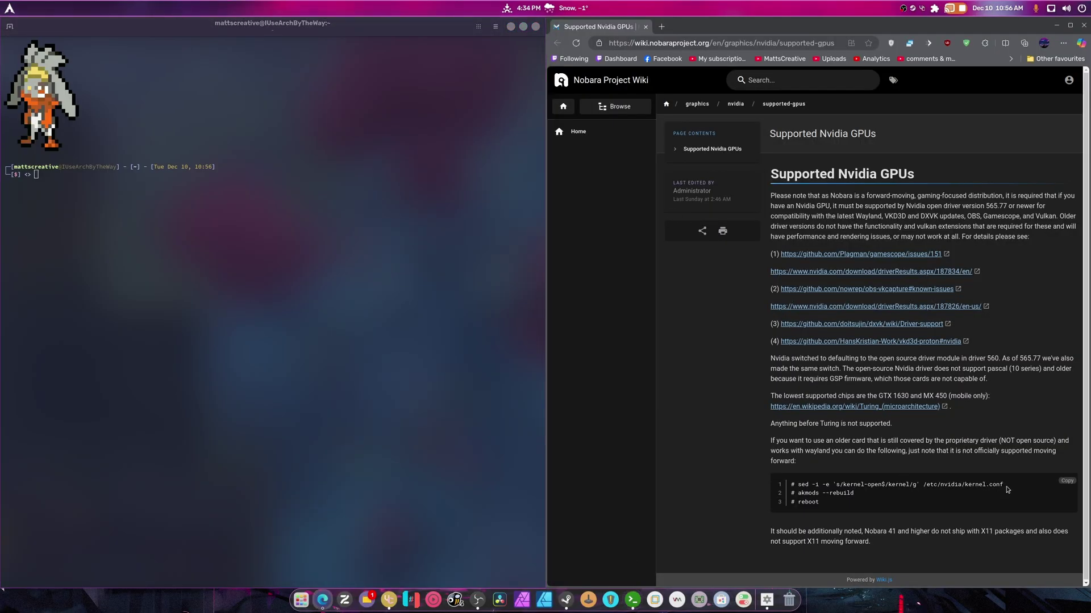
- Copy the wiki's sed kernel.conf command and paste it at the terminal prompt
{"action": "left_click_drag", "start_coordinate": [1008, 487], "coordinate": [798, 485]}
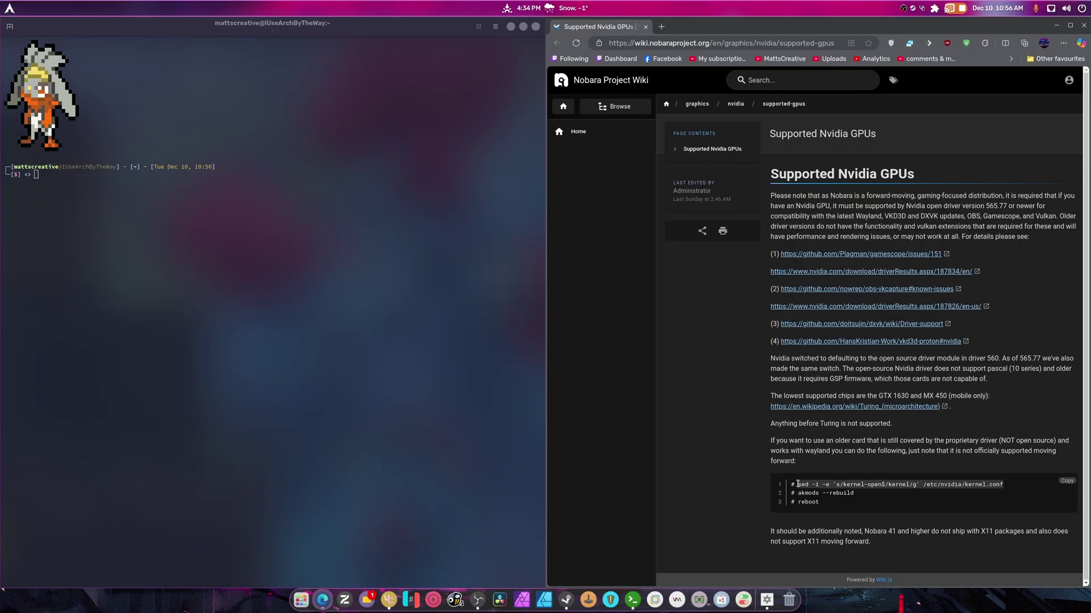
{"action": "right_click", "coordinate": [801, 490]}
{"action": "left_click", "coordinate": [848, 315]}
{"action": "left_click", "coordinate": [171, 229]}
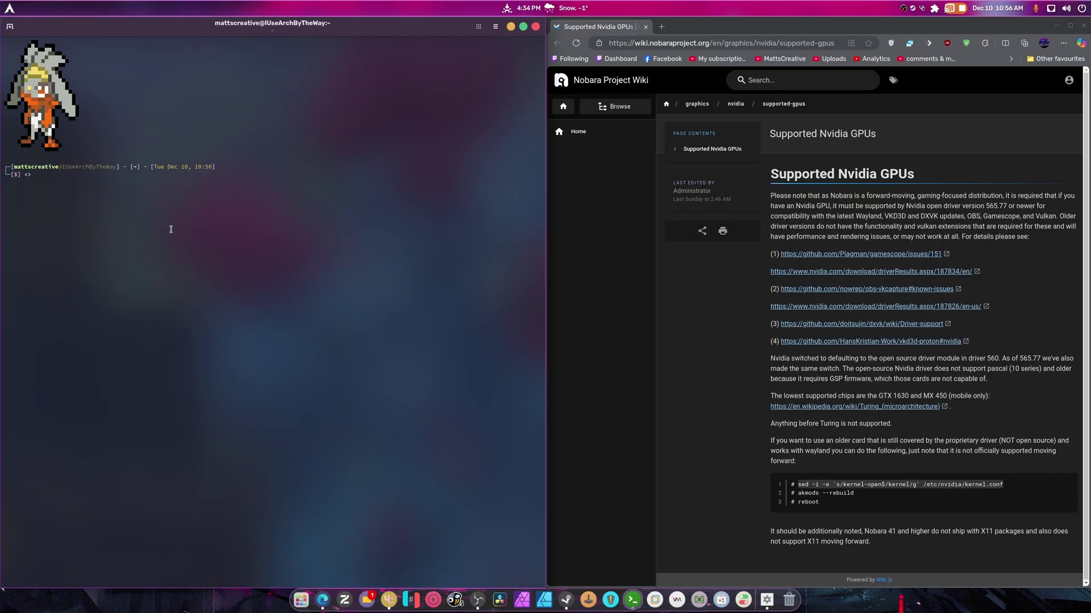
{"action": "right_click", "coordinate": [170, 229]}
{"action": "left_click", "coordinate": [223, 273]}
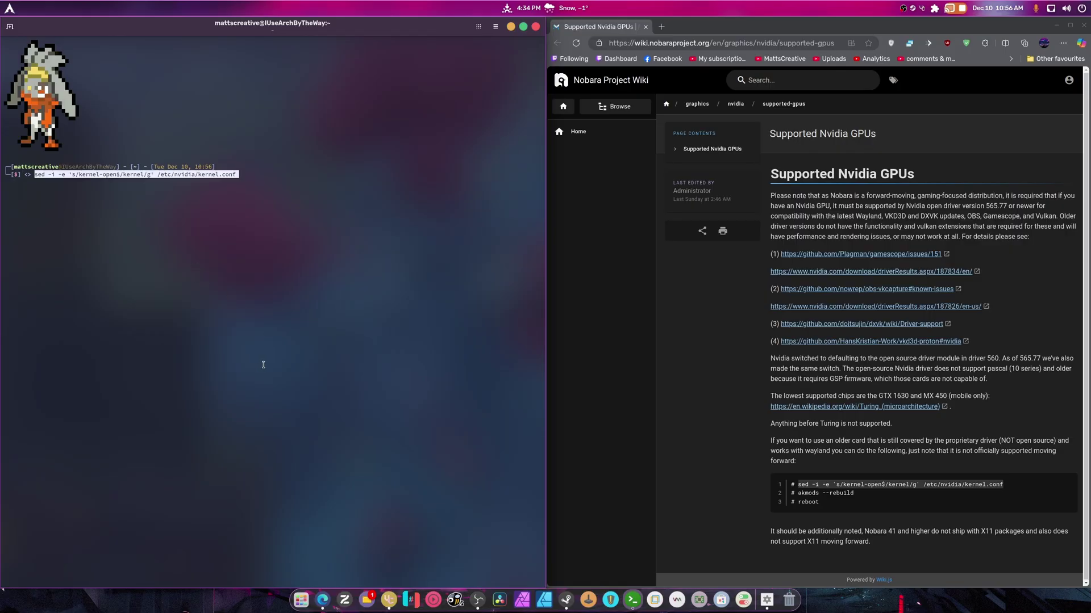
- Enlarge the terminal text and prefix the pasted sed command with sudo
{"action": "key", "text": "ctrl+plus"}
{"action": "key", "text": "ctrl+plus"}
{"action": "key", "text": "ctrl+plus"}
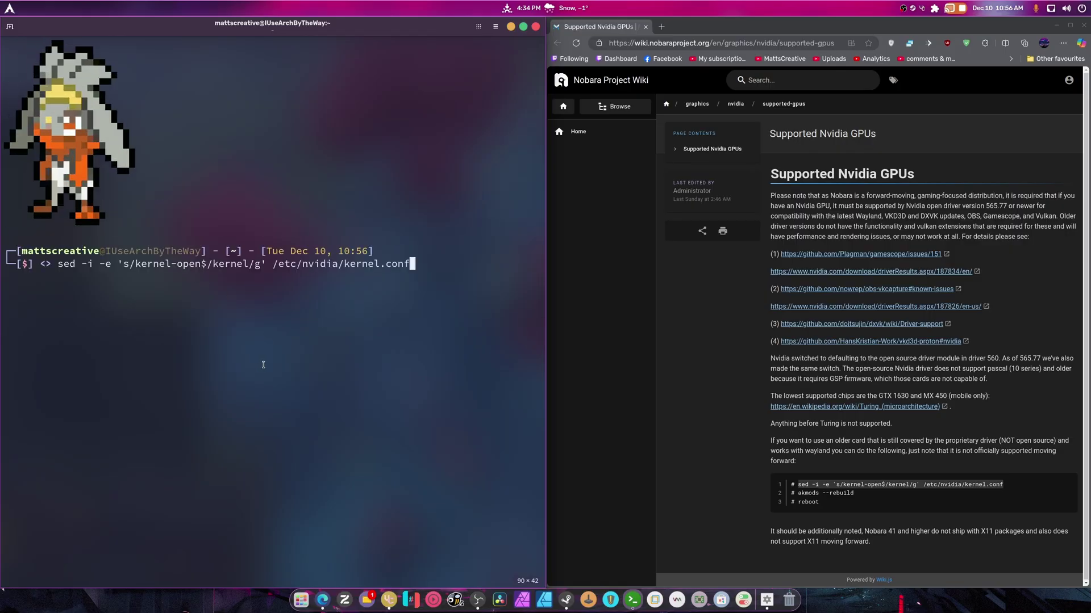
{"action": "key", "text": "ctrl+Left"}
{"action": "key", "text": "ctrl+Left"}
{"action": "key", "text": "ctrl+Left"}
{"action": "key", "text": "ctrl+Left"}
{"action": "key", "text": "ctrl+Left"}
{"action": "key", "text": "ctrl+Left"}
{"action": "key", "text": "ctrl+Left"}
{"action": "key", "text": "ctrl+Left"}
{"action": "type", "text": "su"}
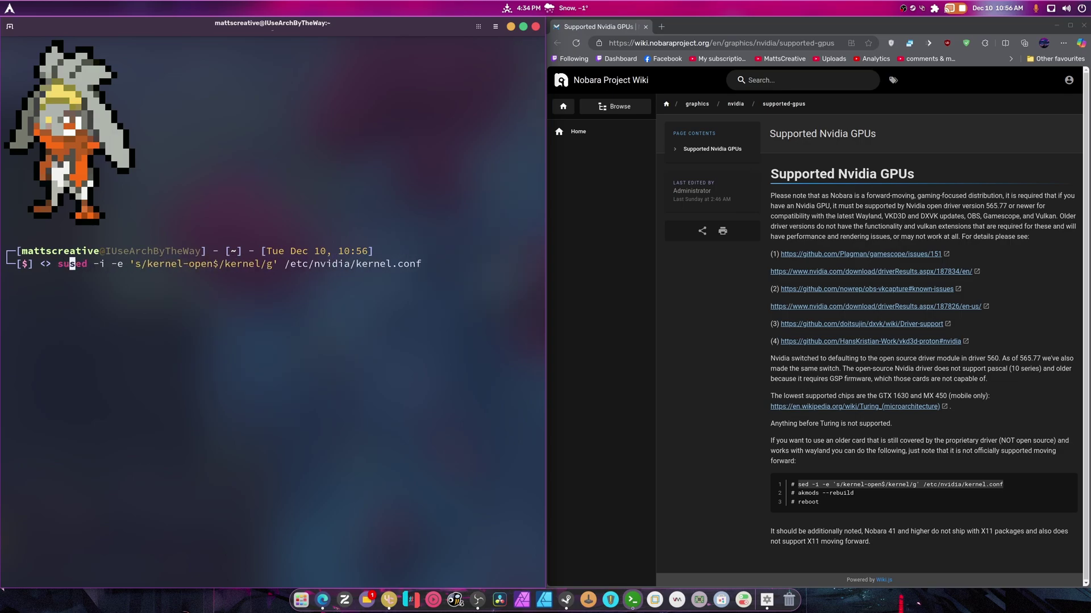
{"action": "type", "text": "do"}
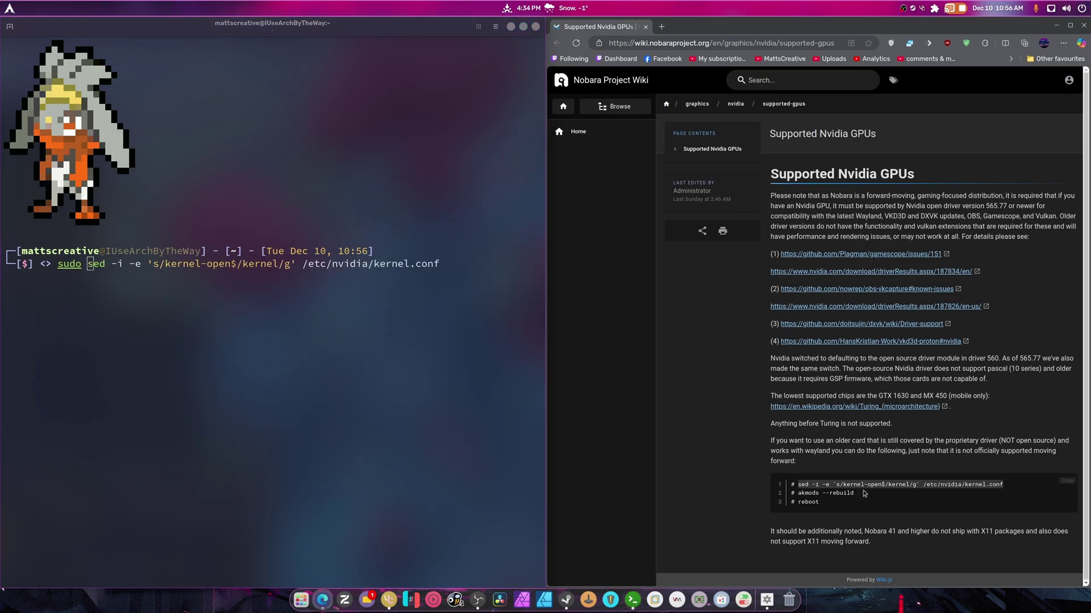
- Copy the wiki's akmods --rebuild line, ready for the terminal
{"action": "left_click_drag", "start_coordinate": [853, 495], "coordinate": [799, 496]}
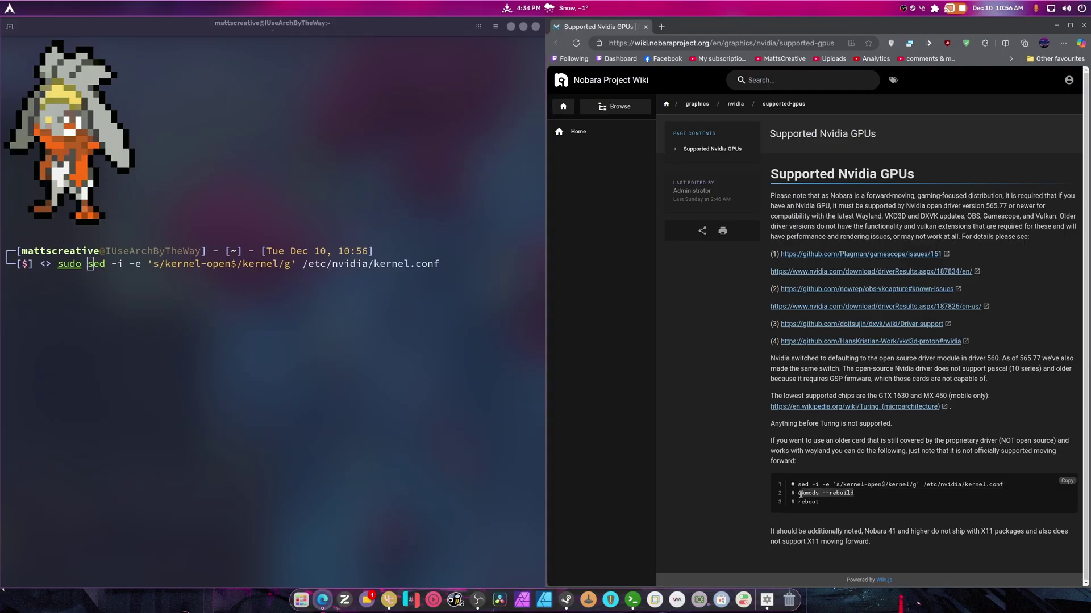
{"action": "right_click", "coordinate": [798, 494]}
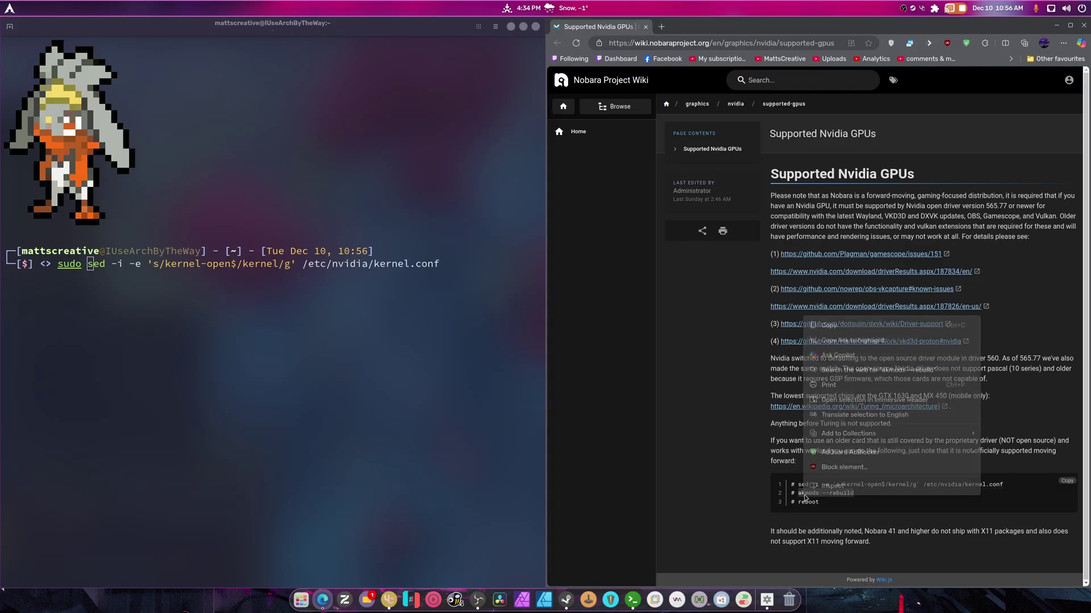
{"action": "left_click", "coordinate": [818, 322]}
{"action": "left_click", "coordinate": [409, 338]}
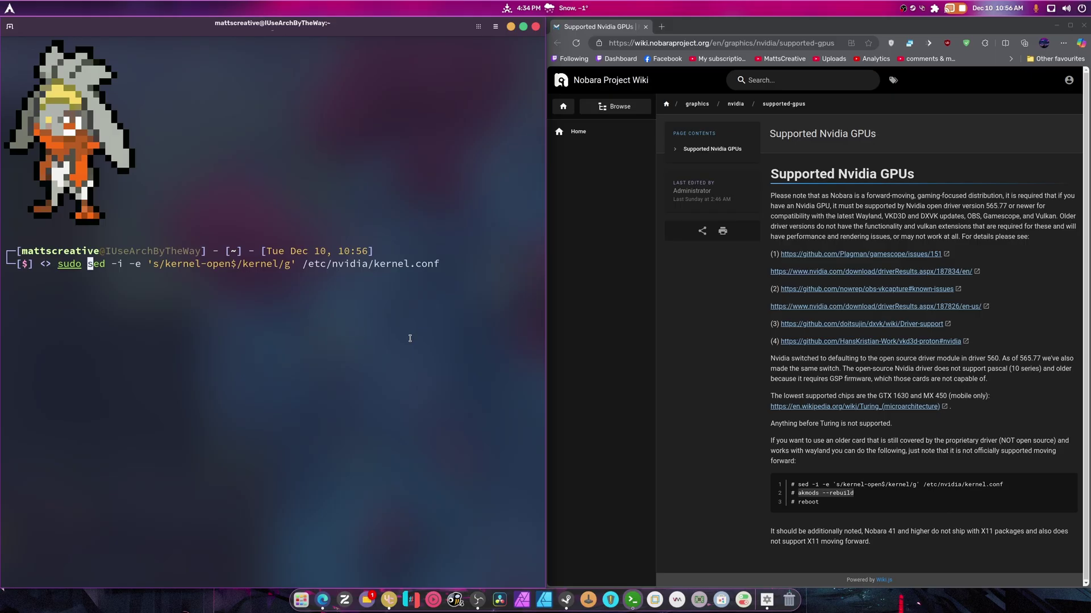
- Append ' && akmods --rebuild' to the end of the sudo sed command
{"action": "key", "text": "End"}
{"action": "type", "text": "&&"}
{"action": "key", "text": "ctrl+shift+v"}
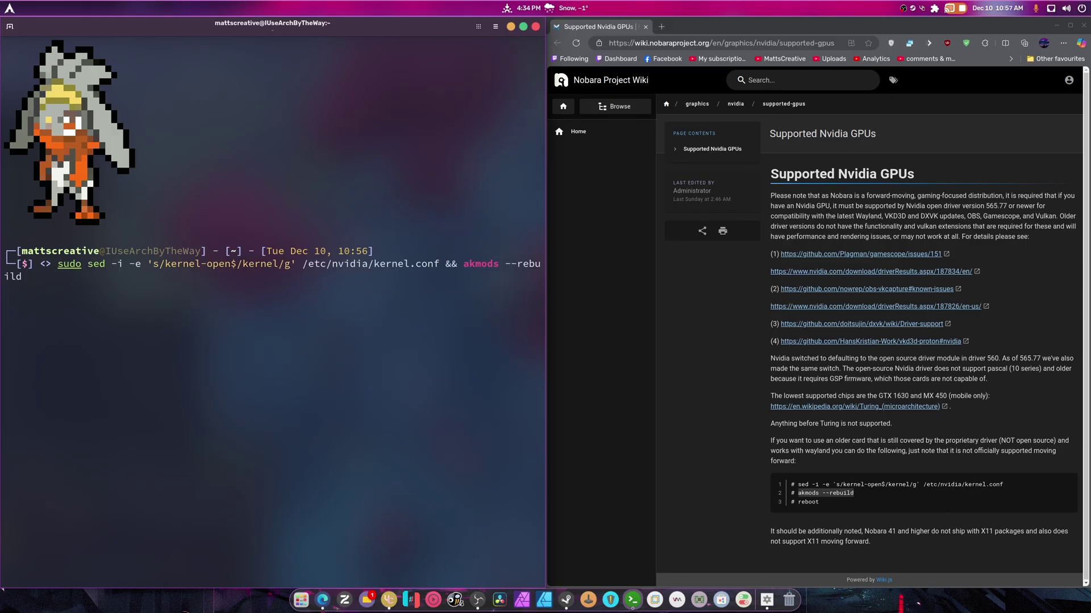